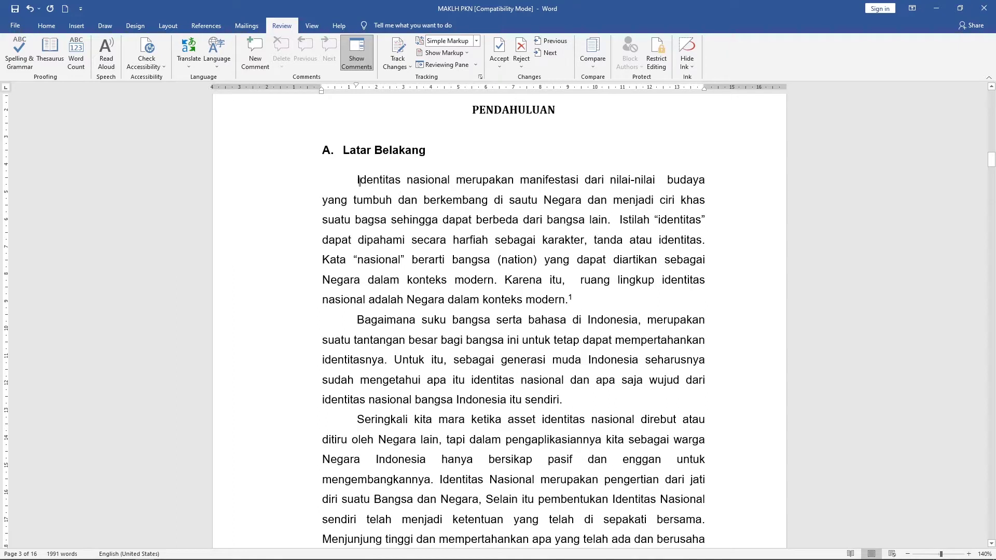
- Delete the extra spacing between "Identitas" and "nasional" at the start of the Latar Belakang section
click(408, 181)
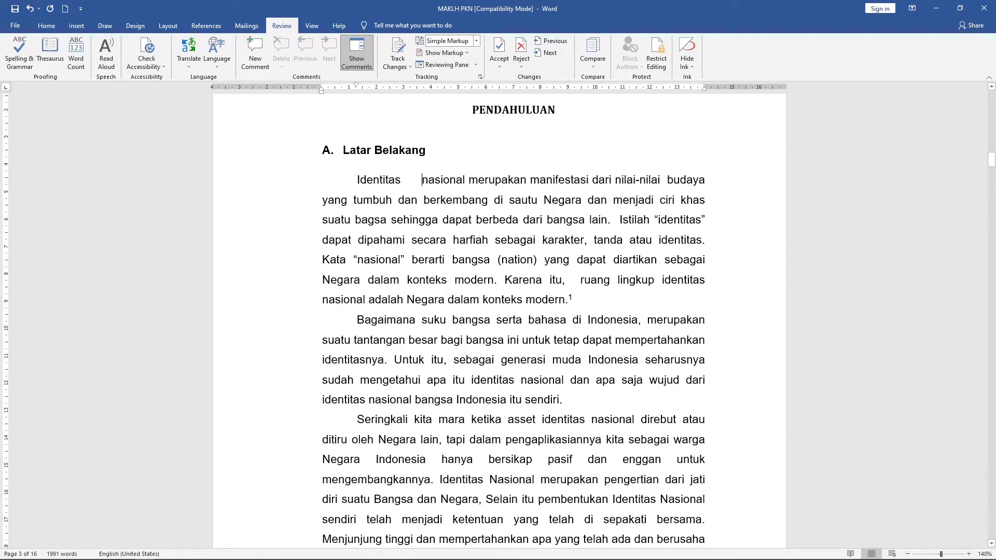
key(BackSpace)
key(BackSpace)
key(BackSpace)
key(BackSpace)
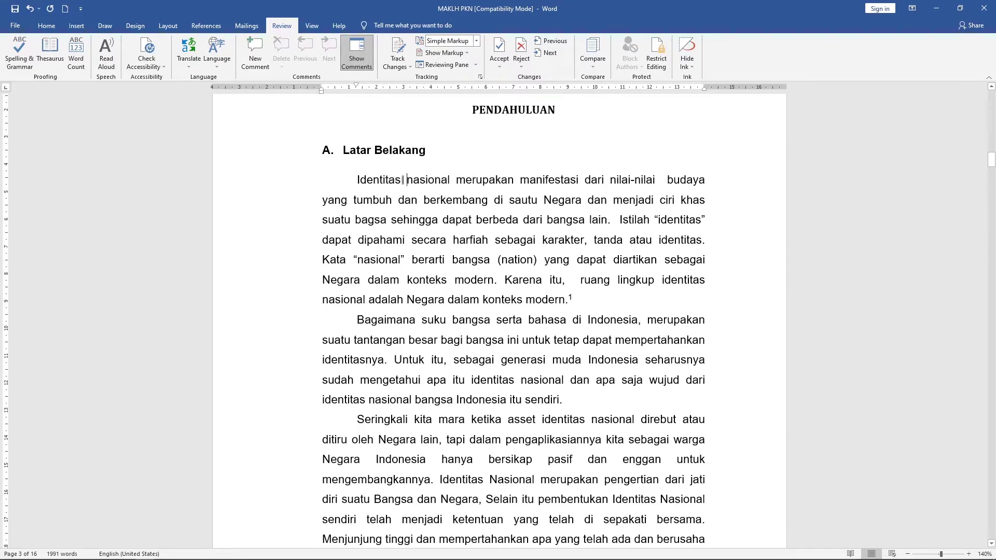
- Insert a manual line break before "dari nilai-nilai" in the first Latar Belakang paragraph and display the formatting marks
key(BackSpace)
key(shift+Return)
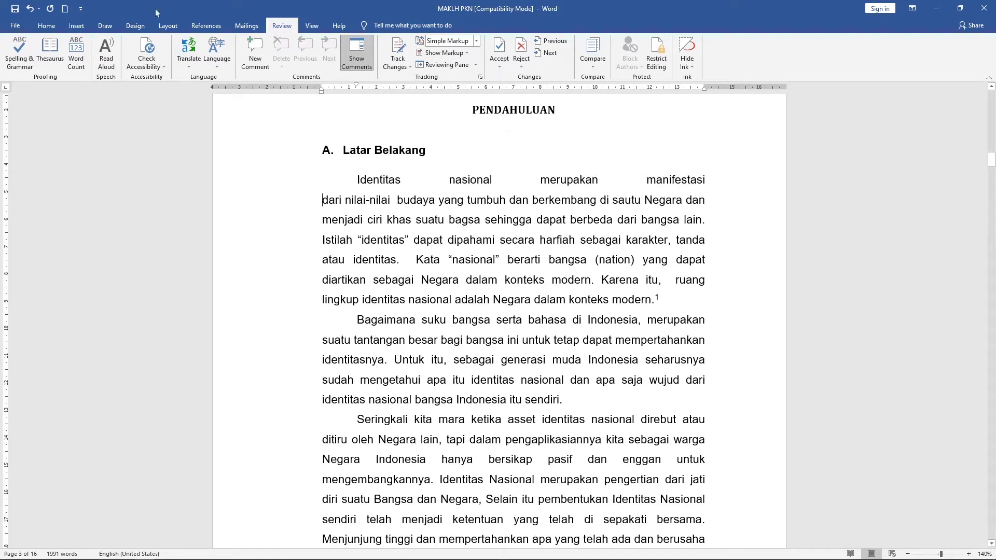
click(52, 29)
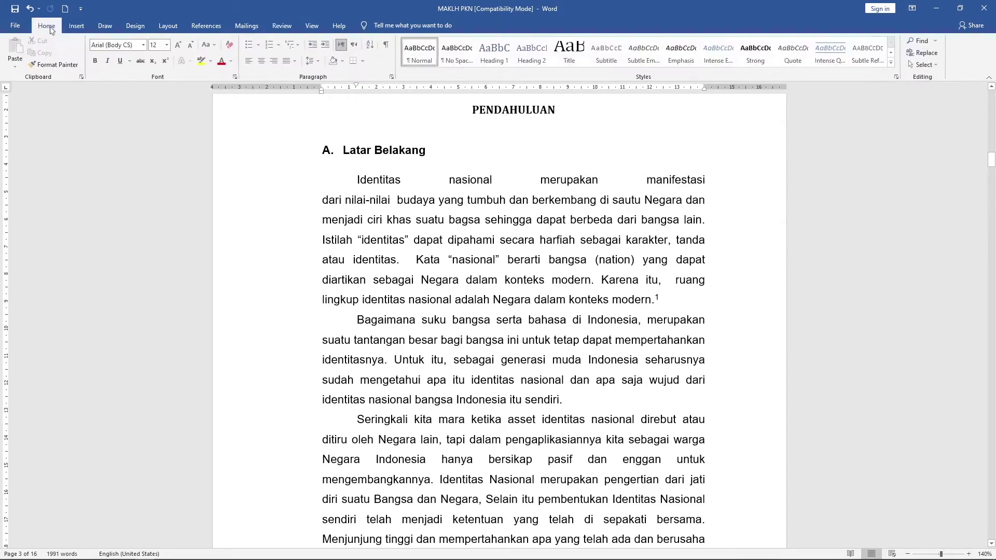
click(386, 46)
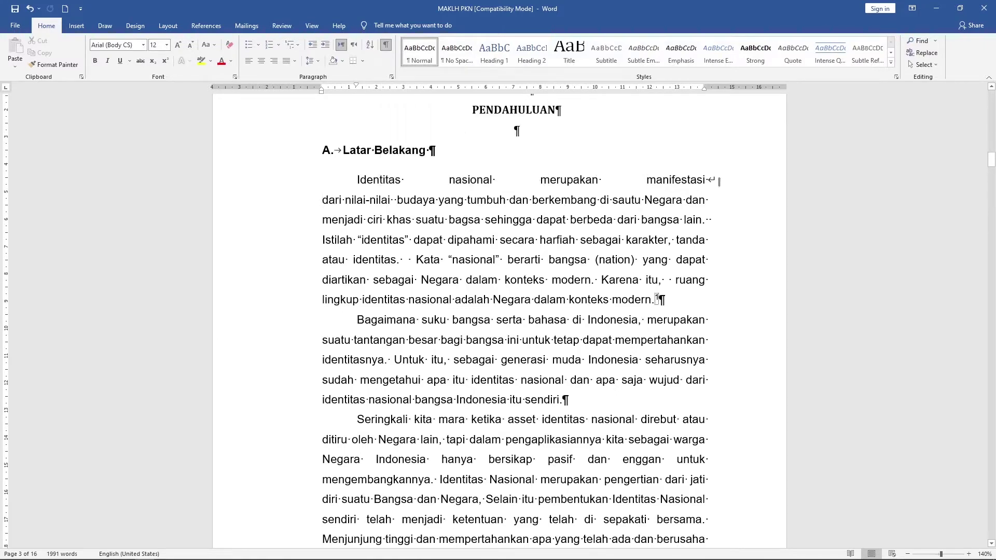
- Examine the manual line break mark after "manifestasi" and the first Latar Belakang paragraph that contains it
drag(709, 180, 716, 181)
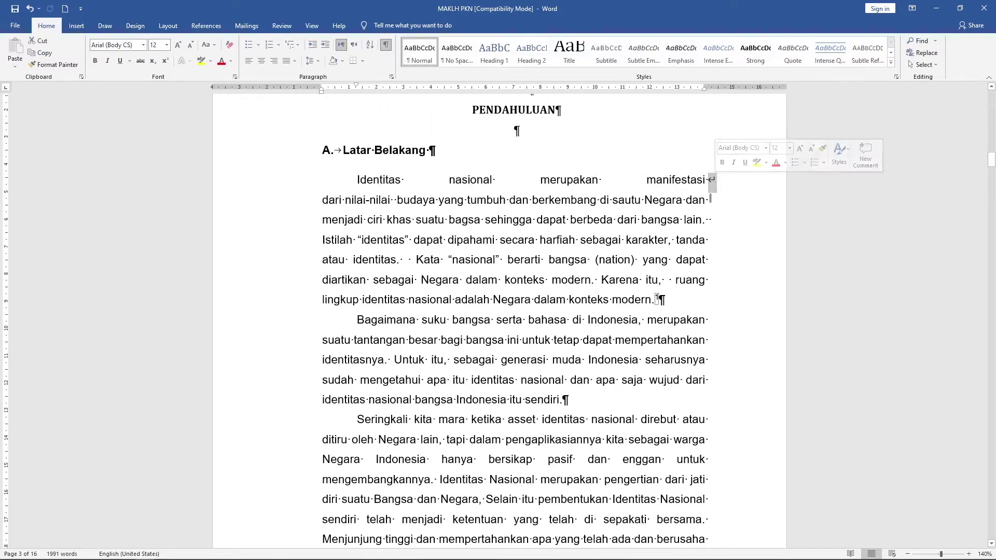
click(658, 300)
key(Up)
key(Up)
key(Up)
key(Up)
key(Up)
key(Up)
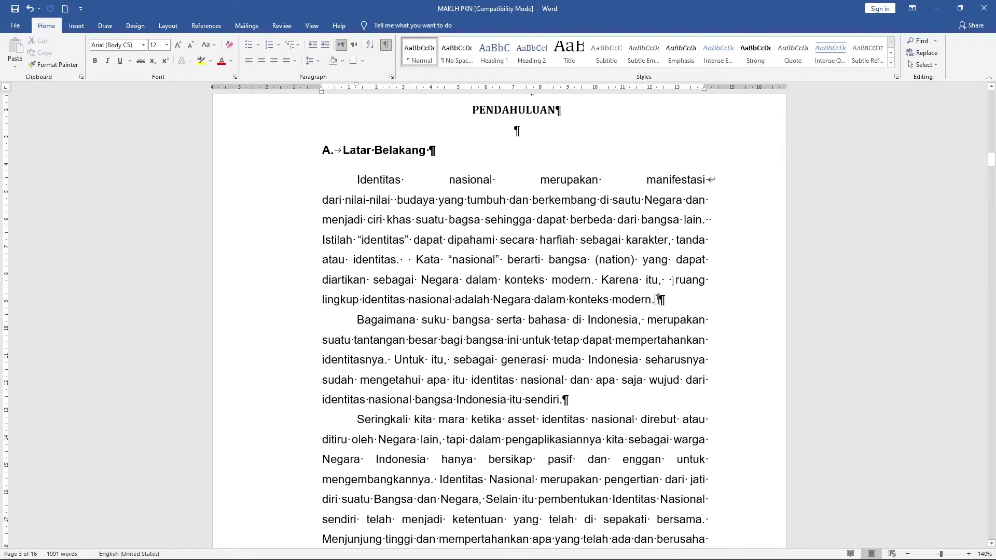
drag(709, 179, 716, 180)
drag(354, 180, 635, 281)
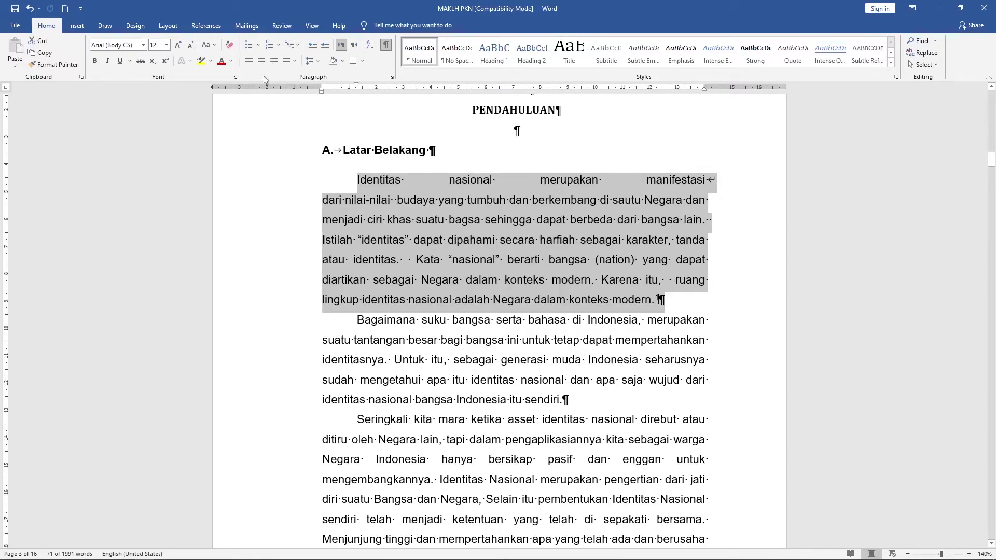
- Add manual line breaks in the first paragraph after "tumbuh dan", "Negara dan", "sehingga" and "bangsa lain."
key(ctrl+z)
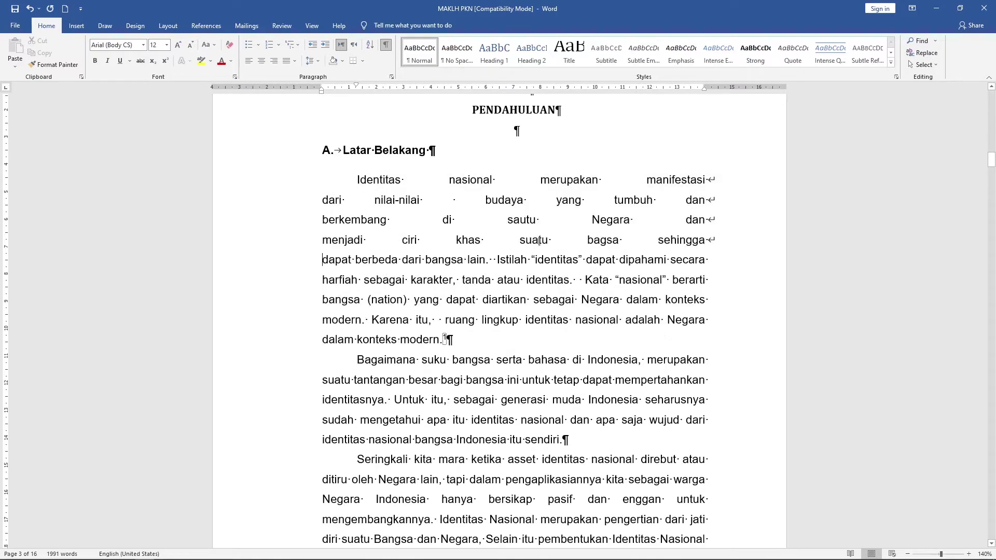
click(494, 260)
key(BackSpace)
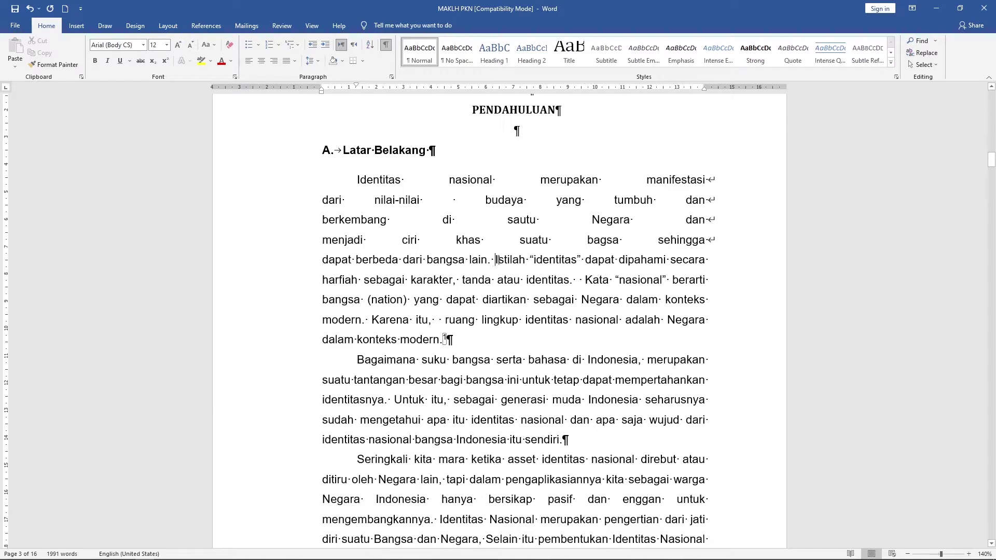
key(shift+Return)
click(499, 259)
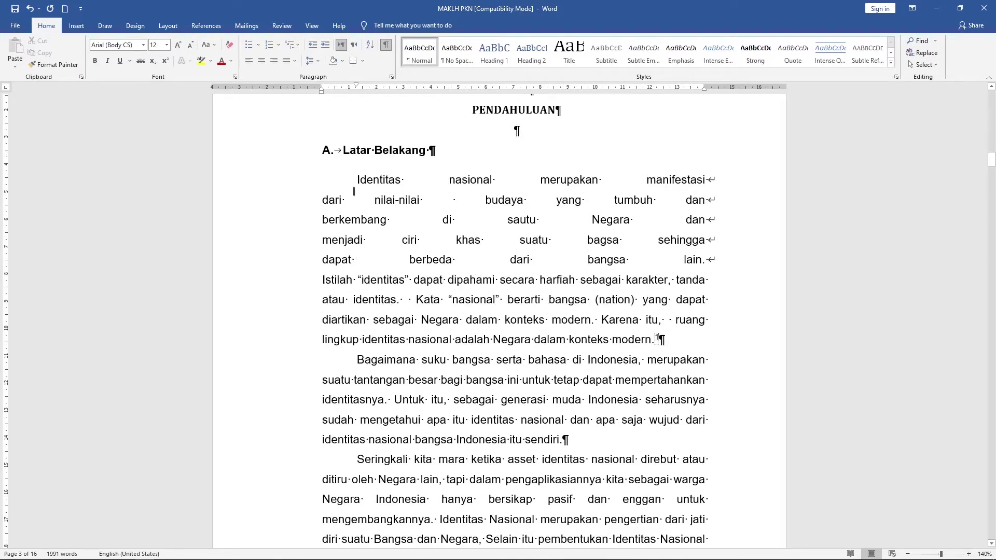
- Remove the manual line break after "manifestasi" in the first paragraph and insert it again at the same place
drag(349, 182, 657, 343)
click(548, 239)
key(BackSpace)
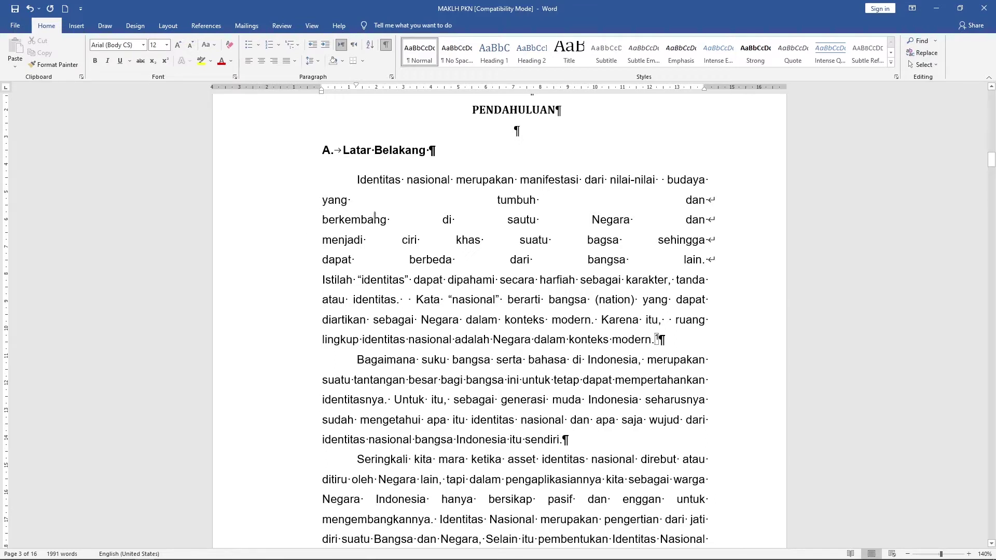
key(shift+Return)
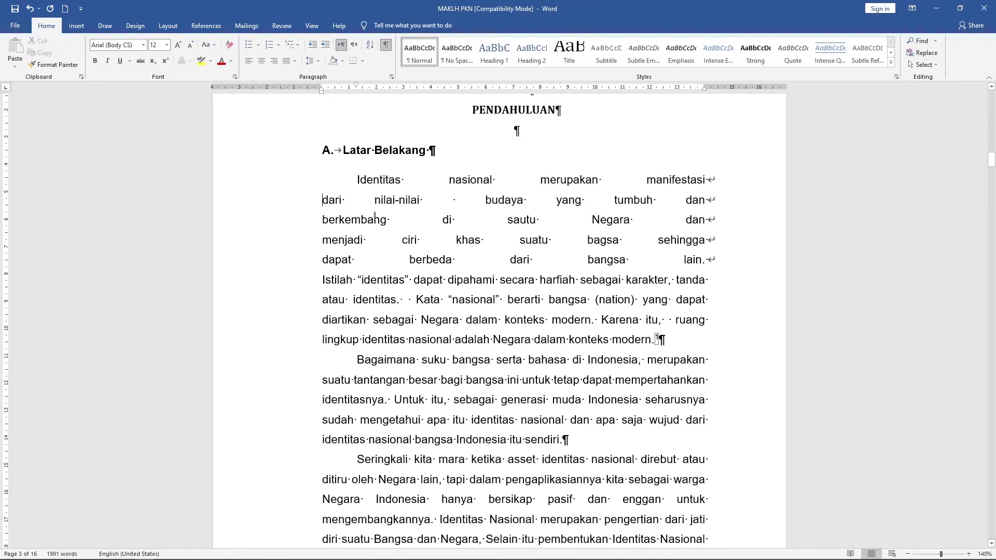
- Open Find and Replace, clear the old search text and set the special character Manual Line Break (^l) as the search term
click(921, 53)
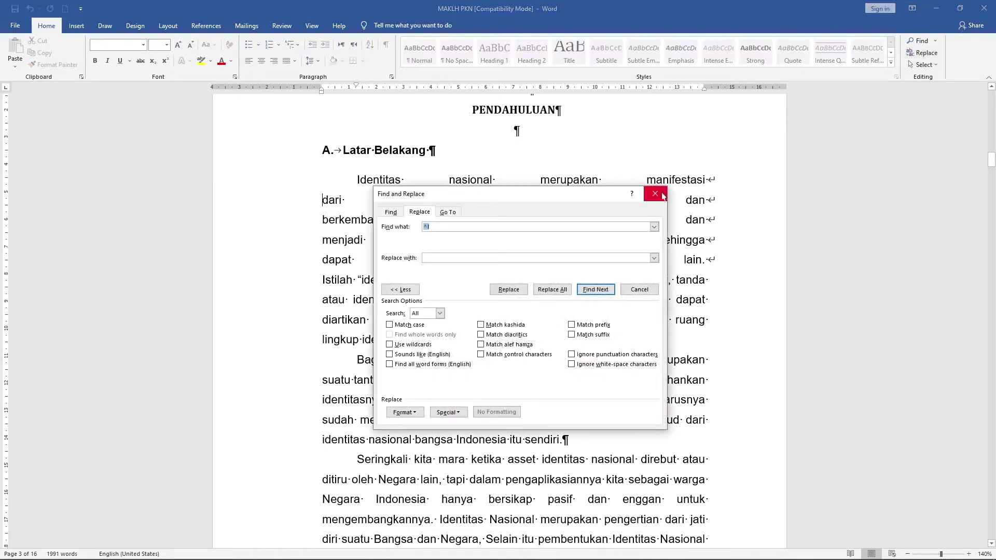
click(655, 194)
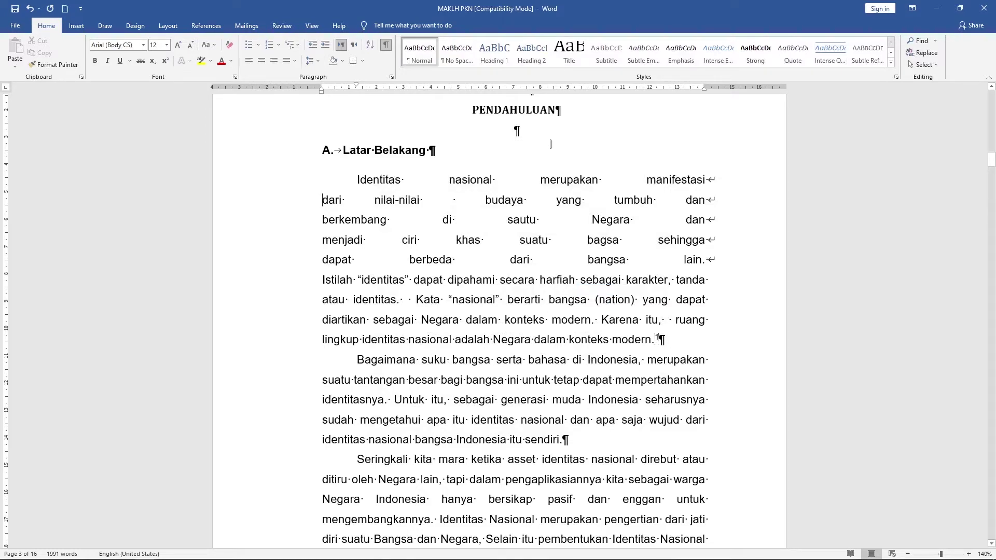
key(ctrl+h)
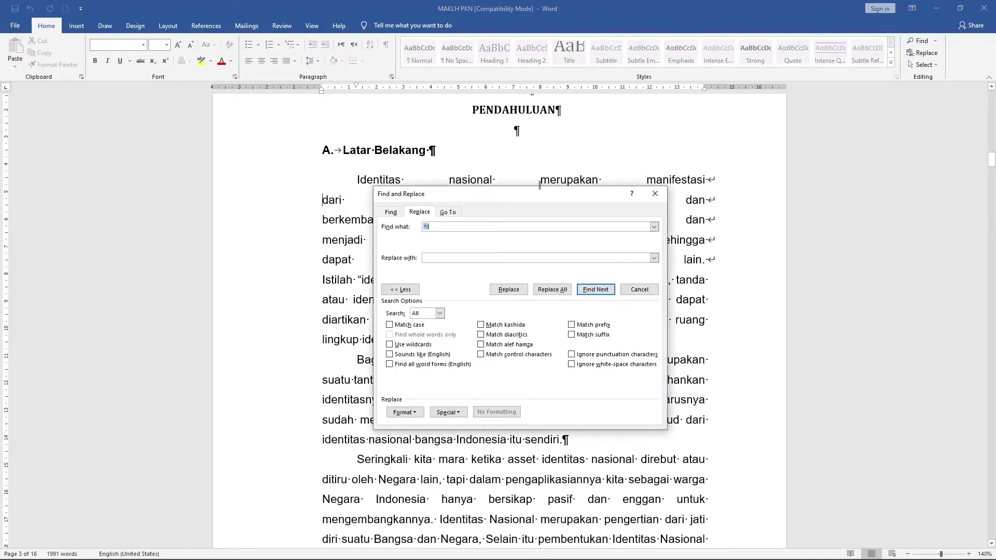
key(BackSpace)
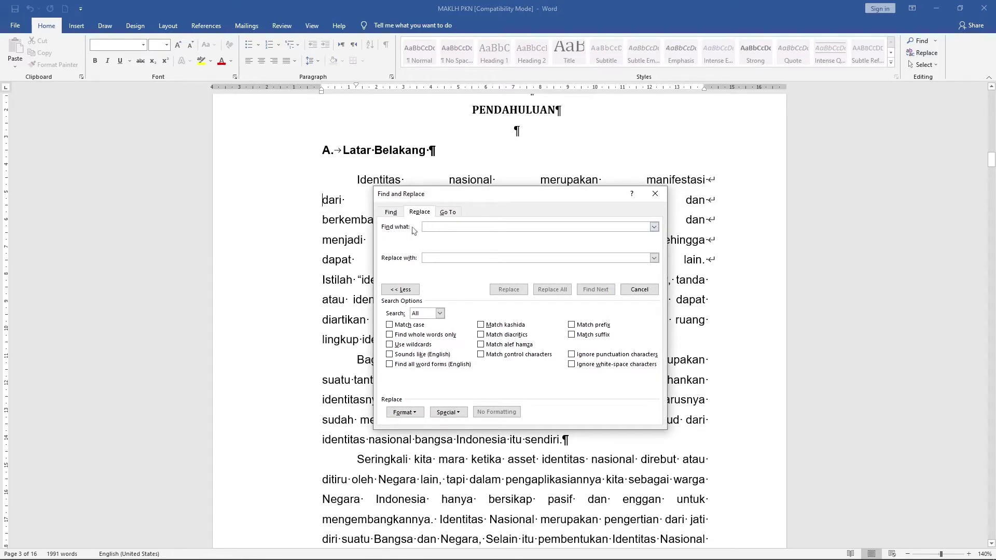
click(410, 289)
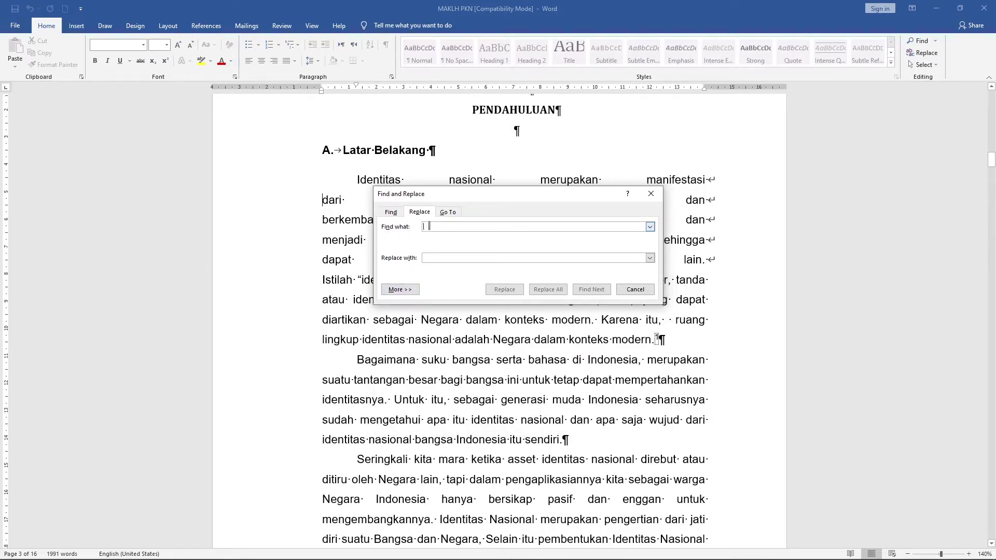
click(399, 290)
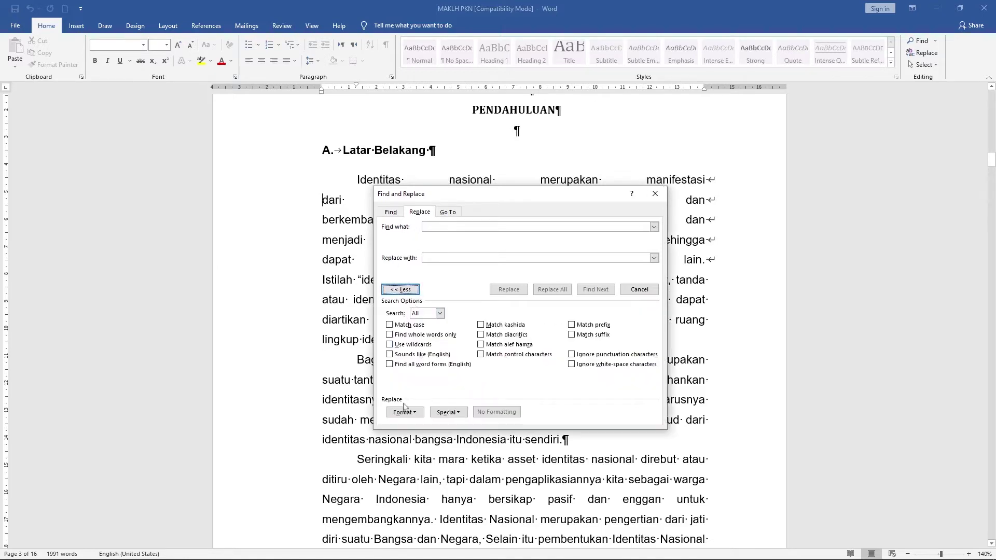
click(458, 415)
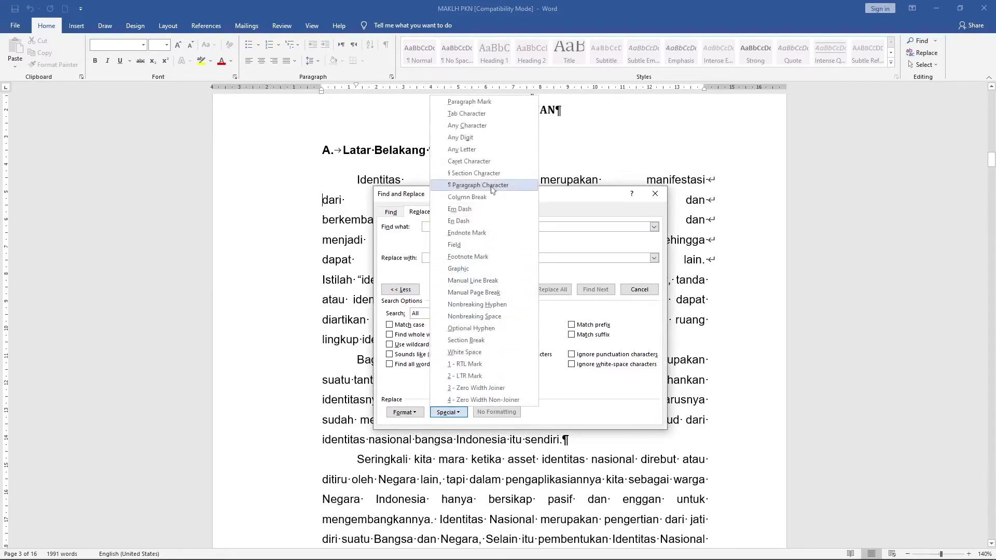
click(472, 281)
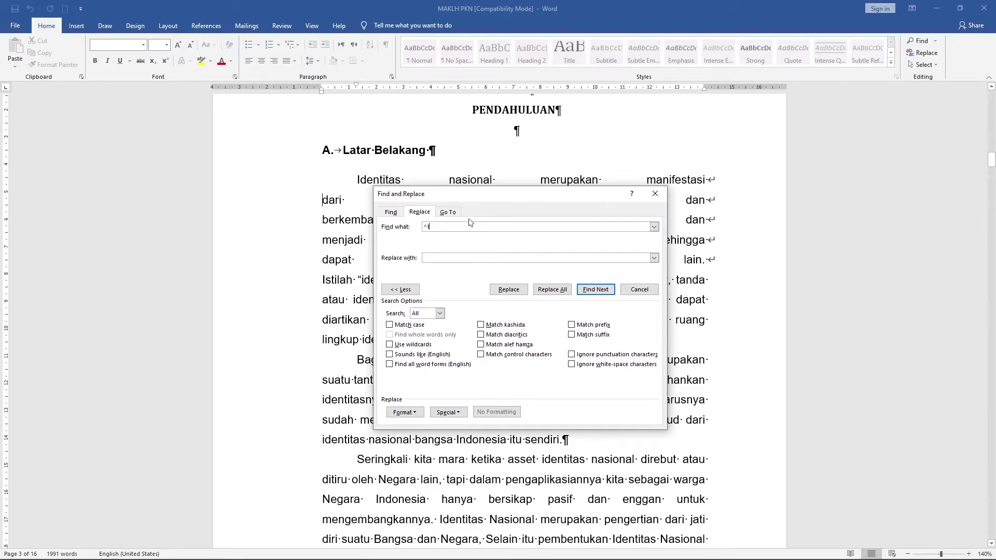
- Replace all manual line breaks in the document with spaces
click(424, 259)
drag(520, 202, 806, 184)
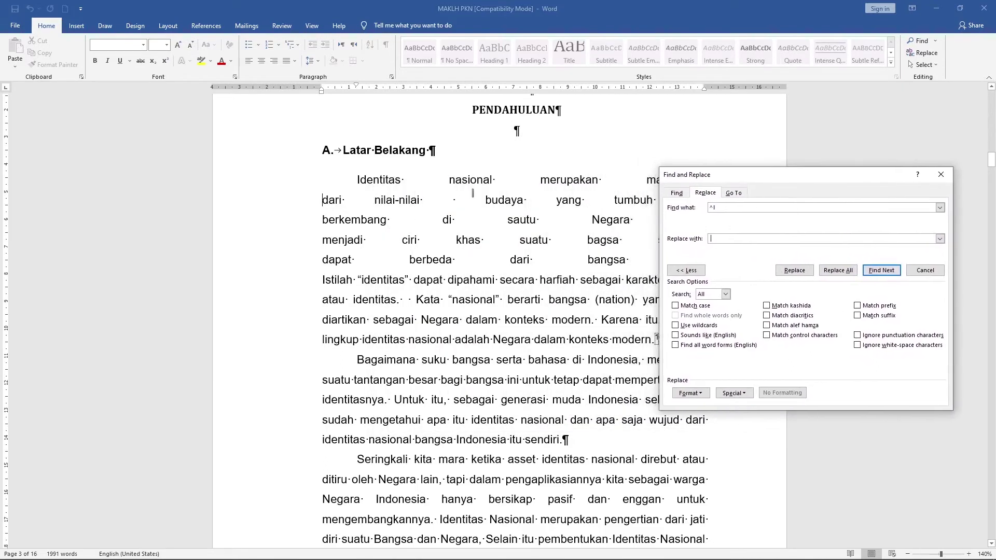
click(842, 271)
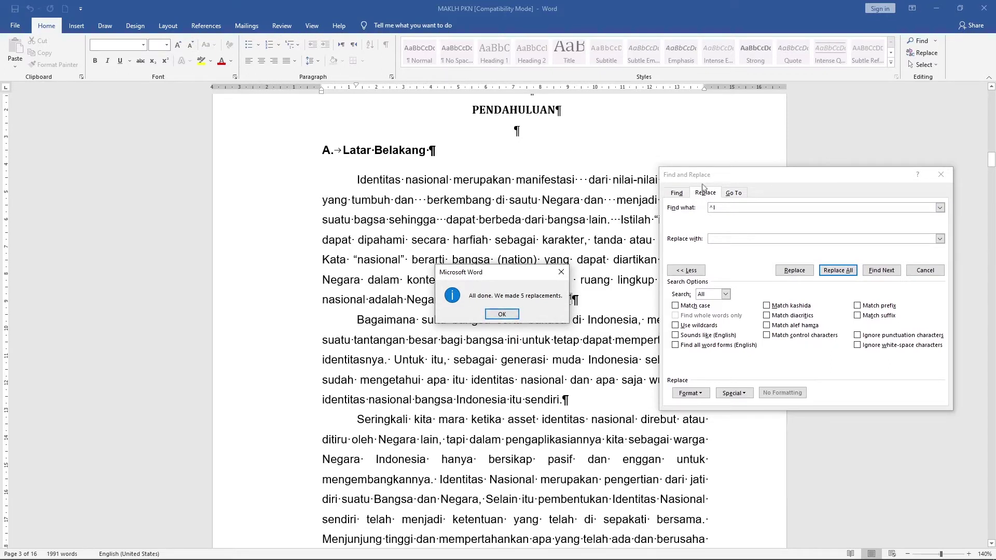
click(730, 177)
click(496, 316)
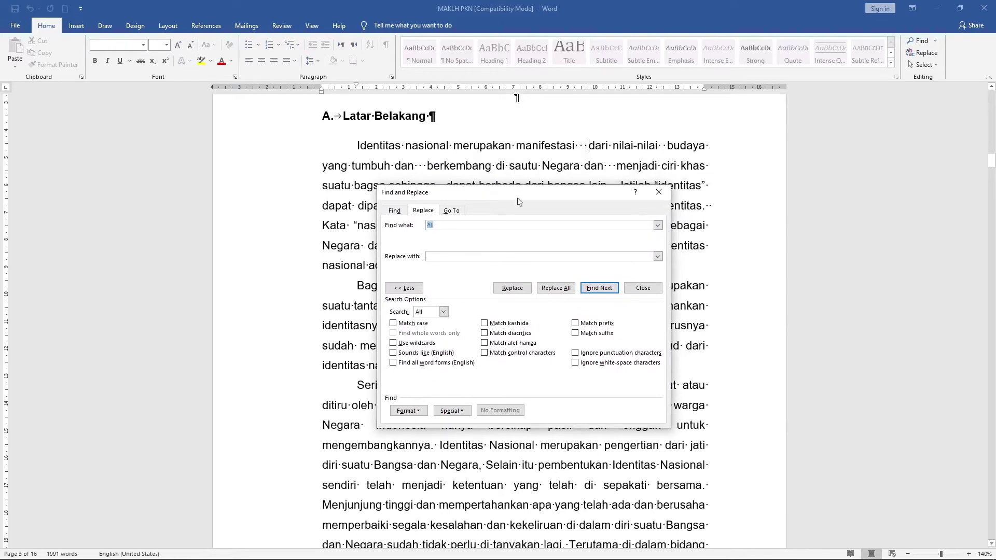
- Close Find and Replace and hide the formatting marks in the document
drag(520, 202, 546, 209)
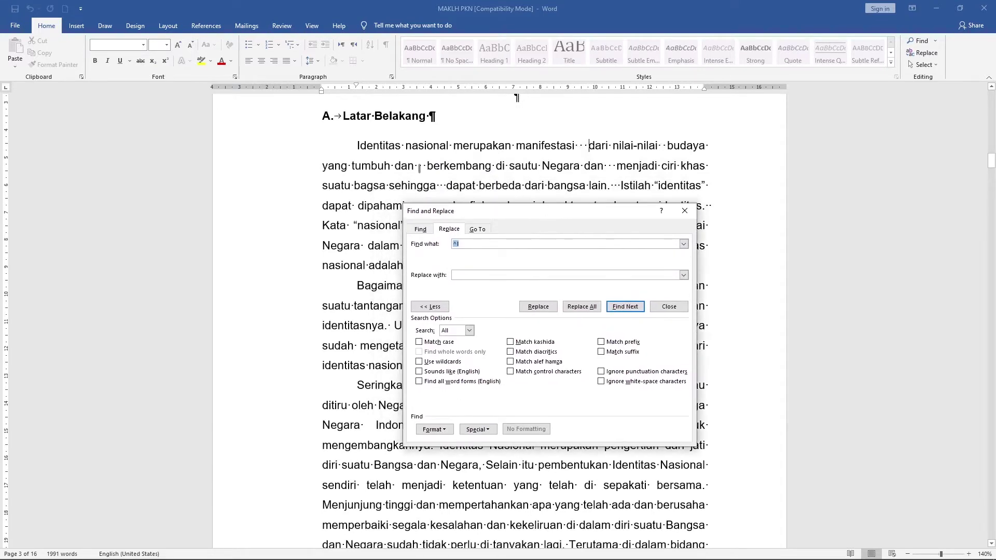
drag(497, 213, 472, 165)
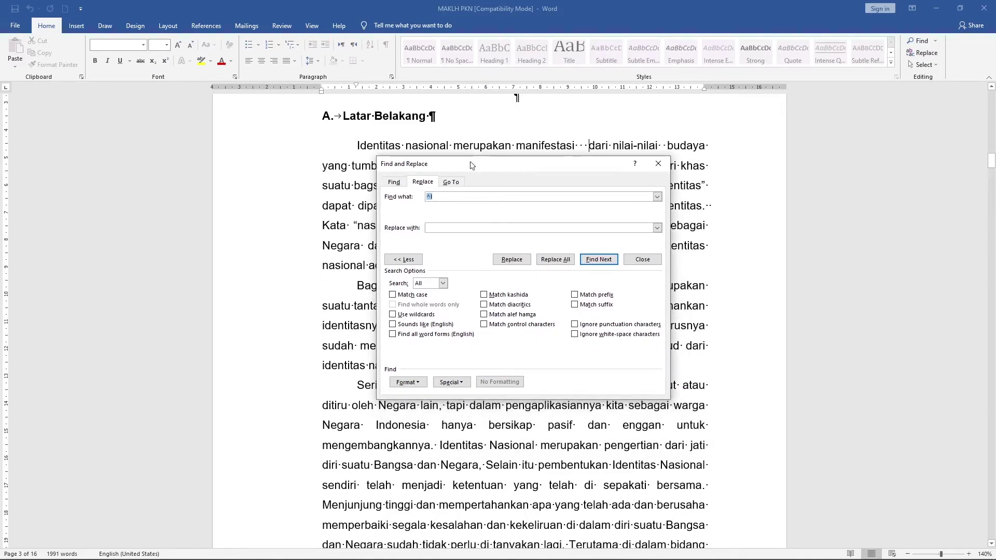
drag(497, 172, 494, 179)
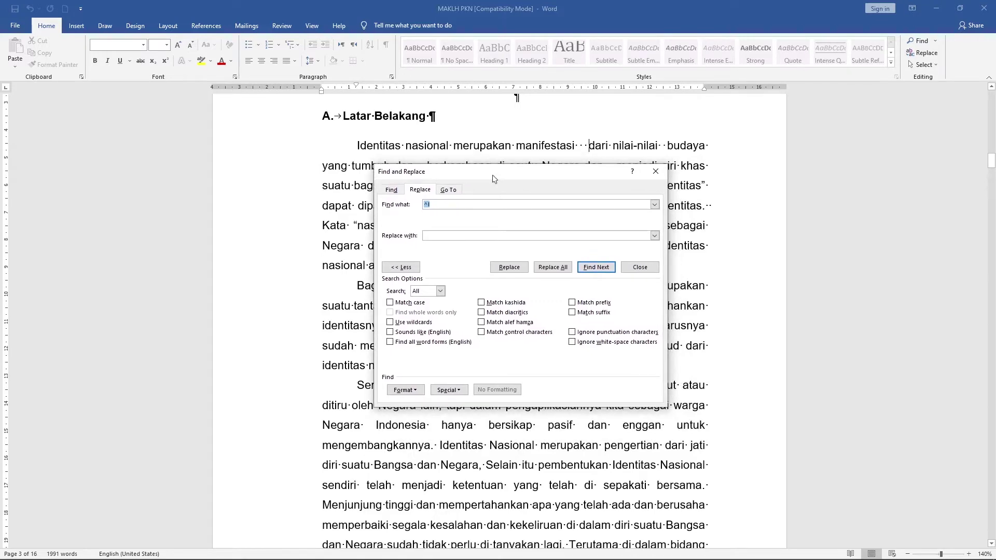
click(640, 267)
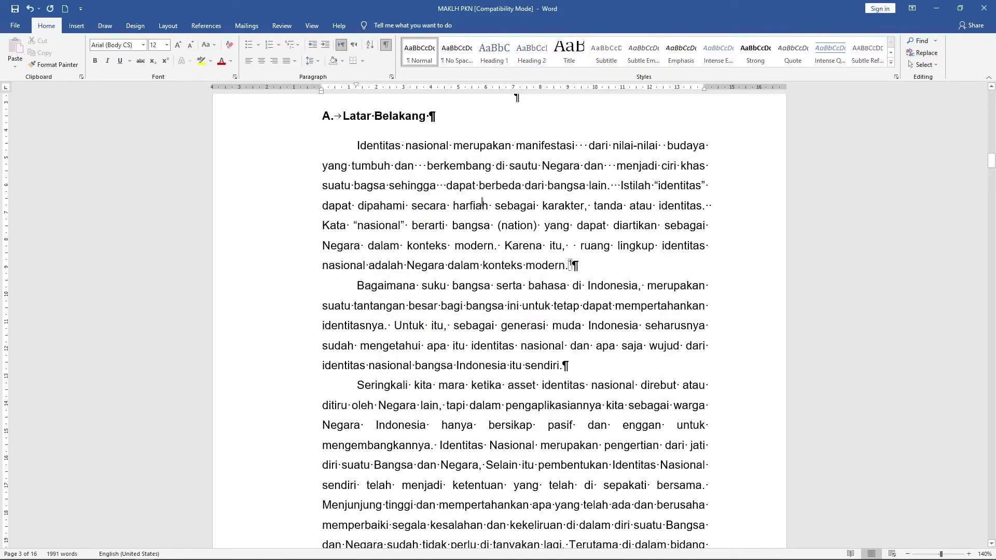
scroll(483, 202, up, 2)
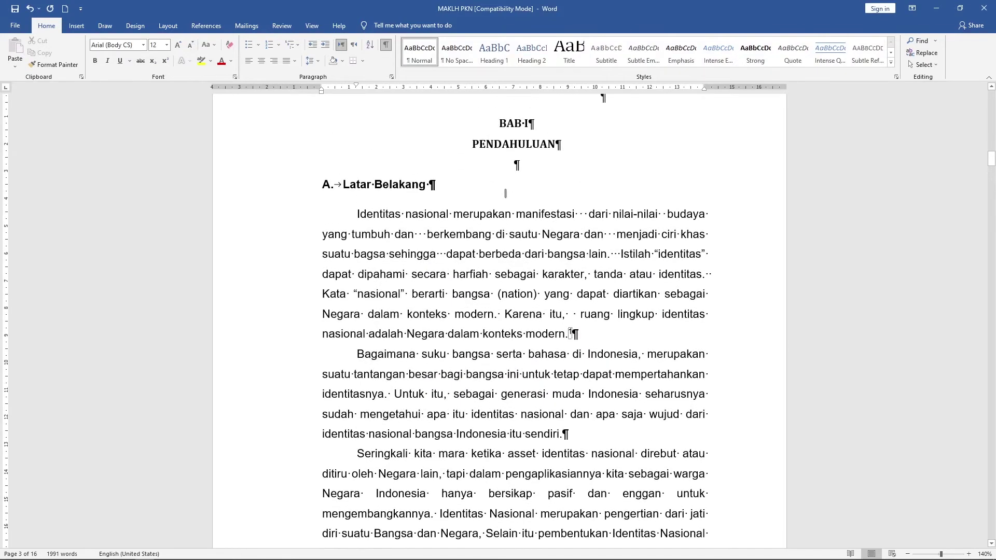
click(385, 47)
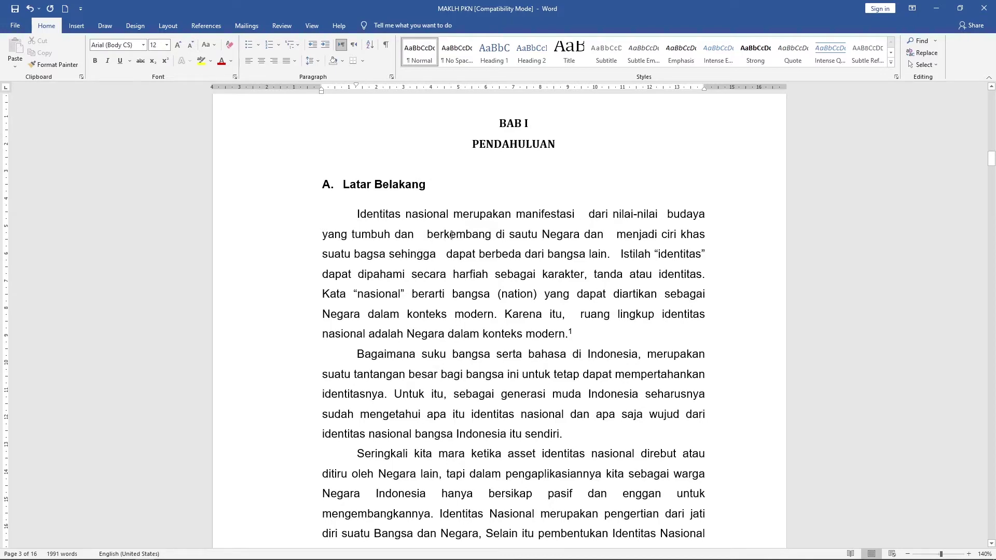
- Change the word "bangsa" before "(nation)" in the first paragraph to "bagsa"
scroll(440, 224, down, 1)
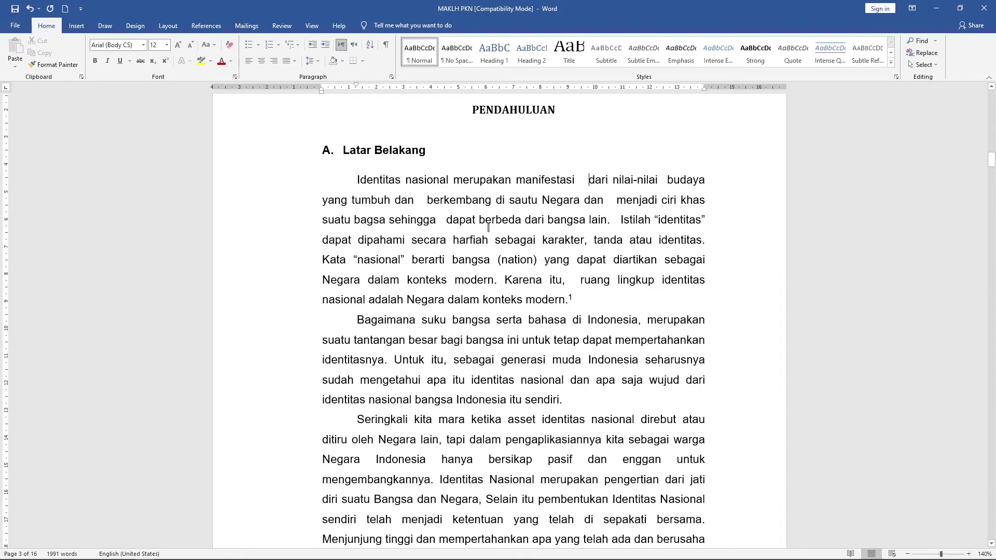
drag(510, 200, 538, 201)
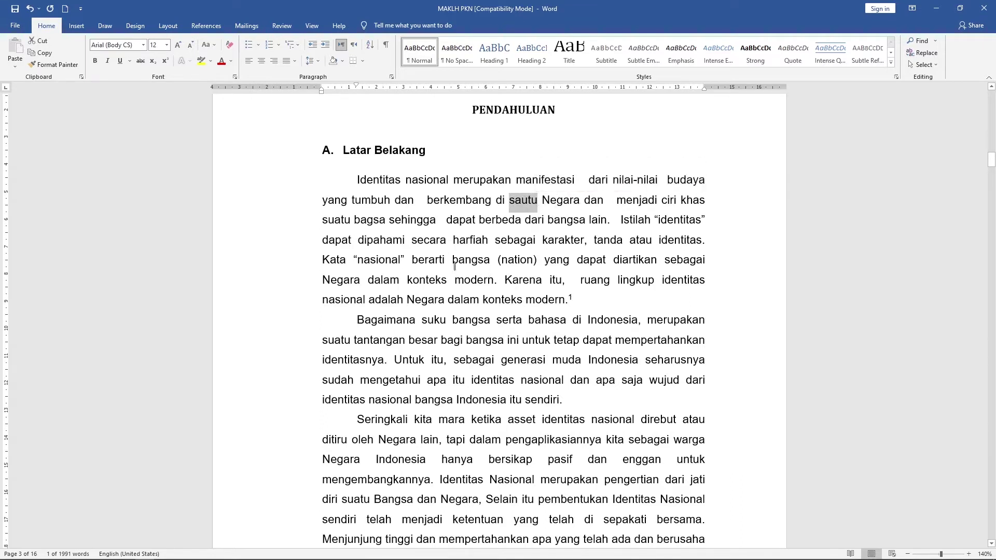
click(483, 264)
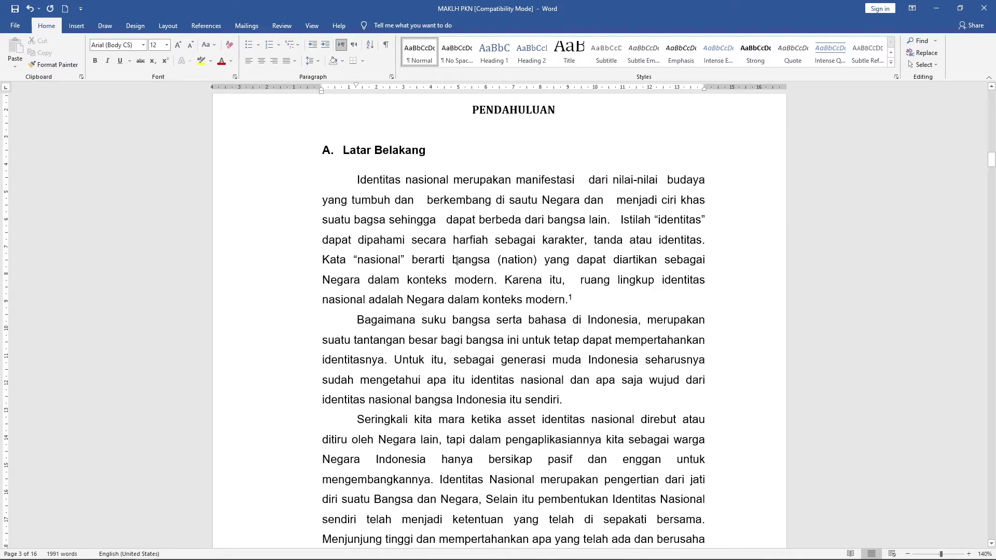
drag(453, 262, 490, 263)
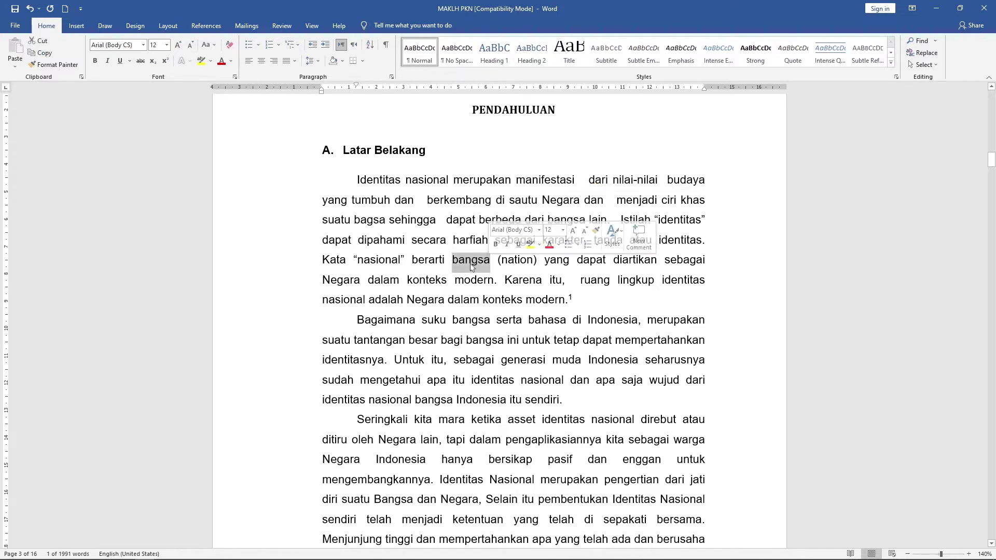
click(473, 263)
key(BackSpace)
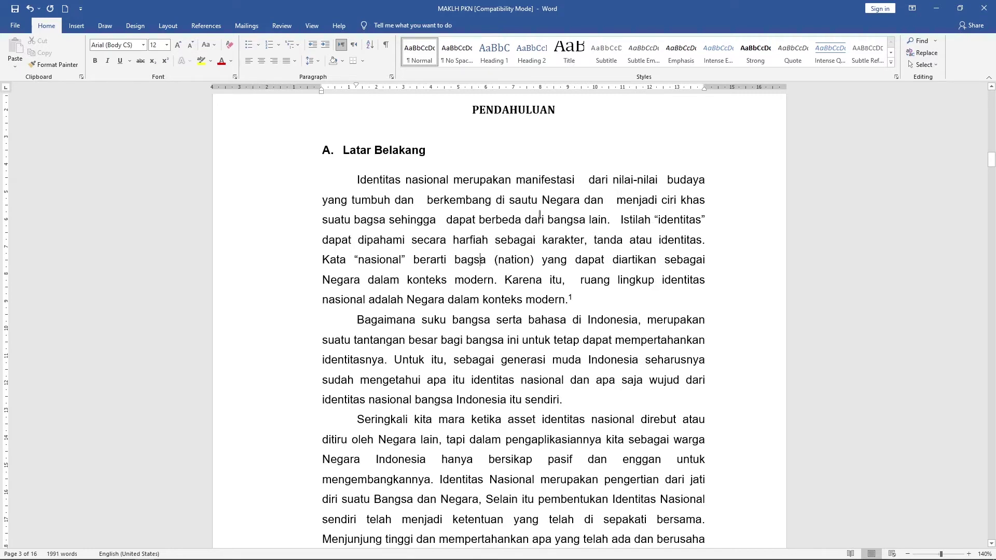
- Replace all occurrences of "bagsa" in the document with "bangsa" and close Find and Replace
click(919, 53)
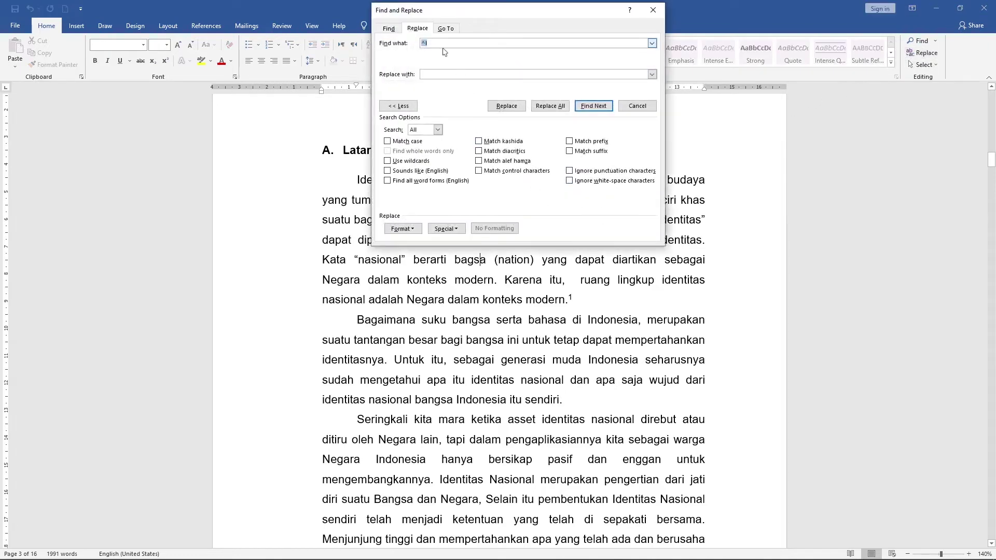
text(bagsa)
click(431, 73)
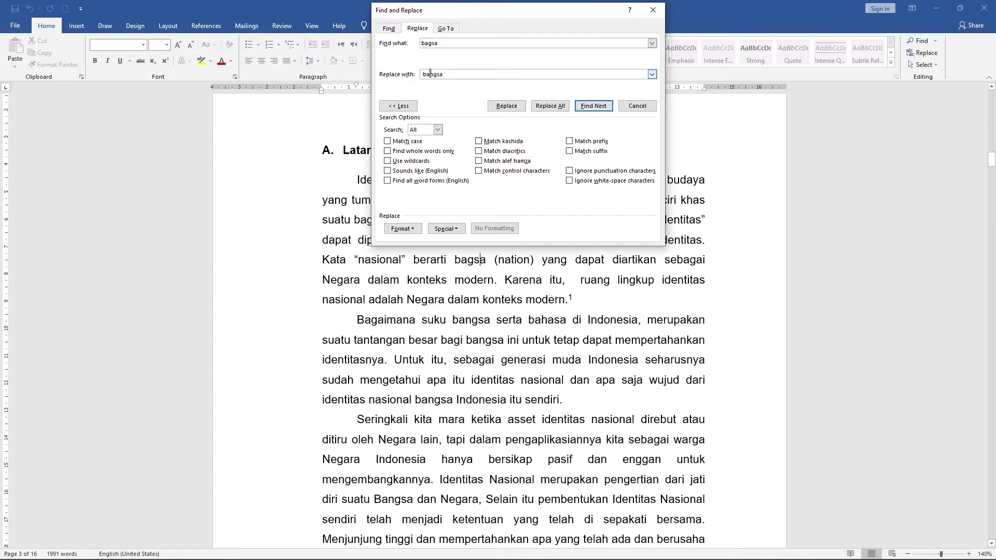
text(bangsa)
click(550, 106)
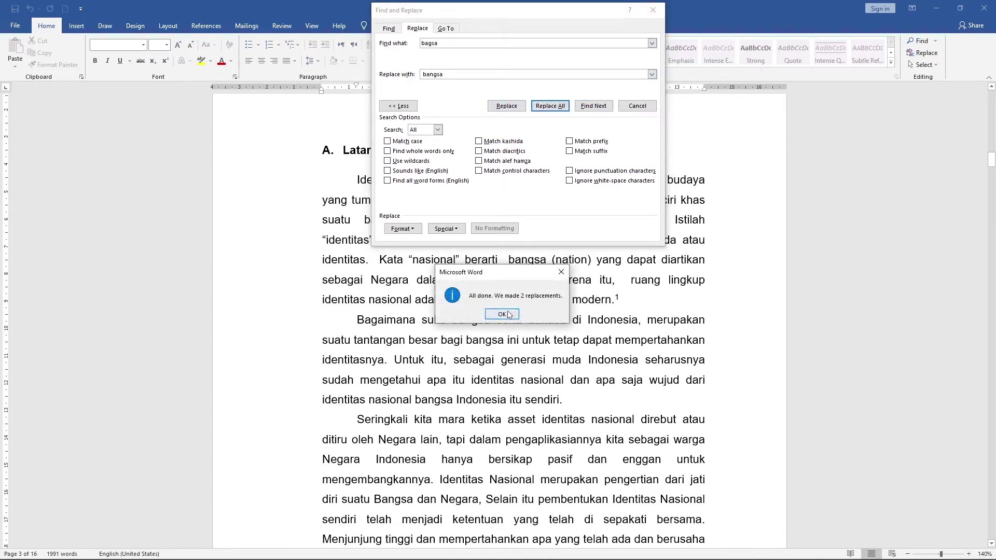
click(509, 315)
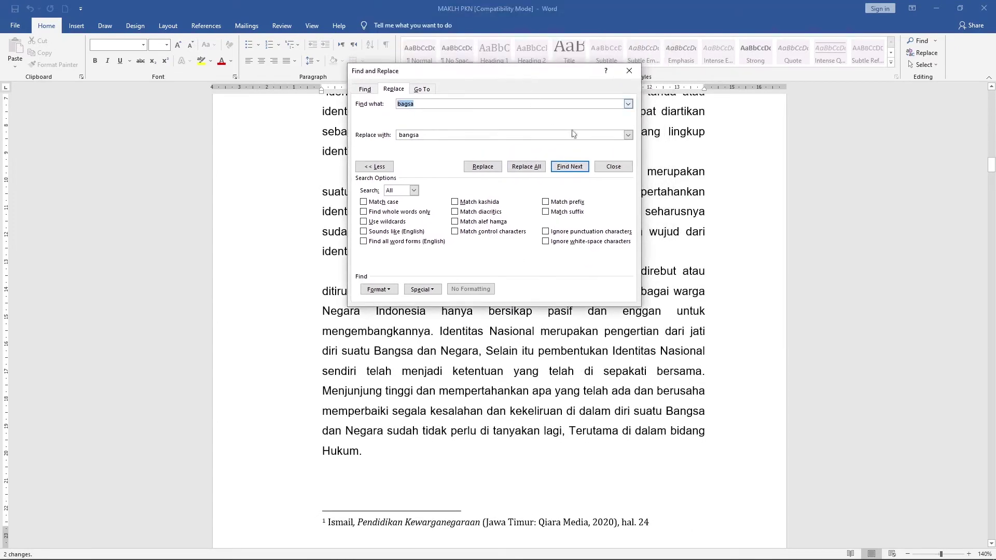
click(609, 172)
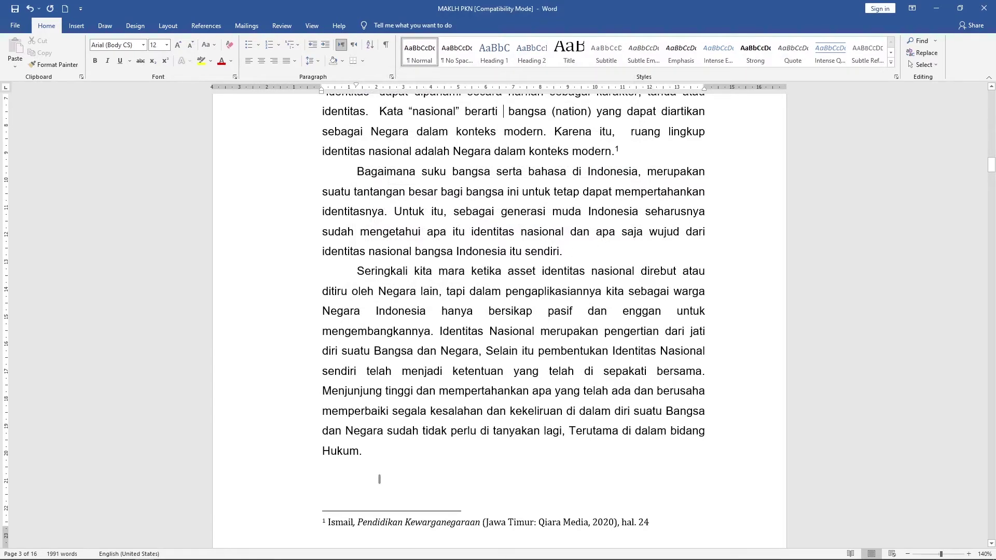
- Run the spelling and grammar check on the document, view the suggestions for "bangsa" and close the check
scroll(350, 474, down, 2)
scroll(349, 474, up, 1)
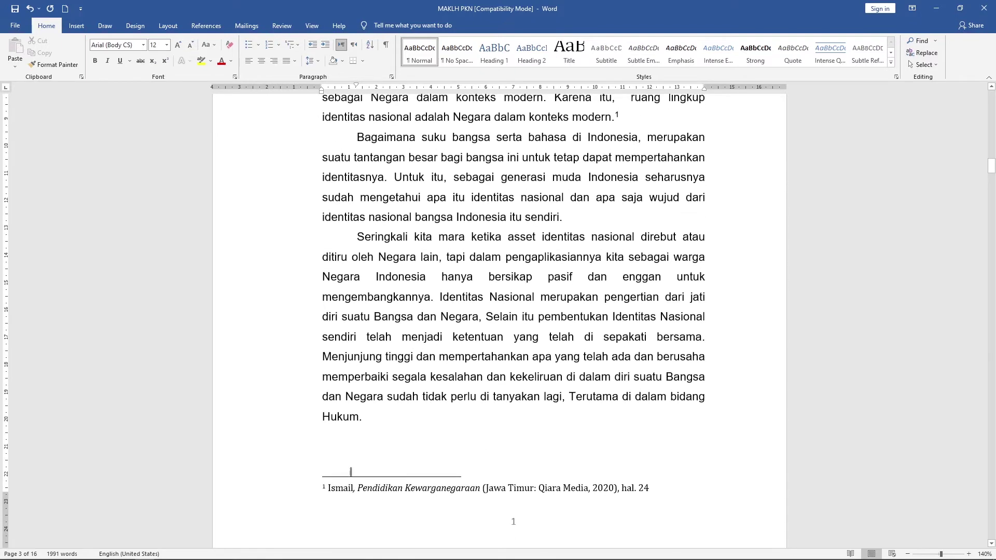
scroll(492, 116, up, 5)
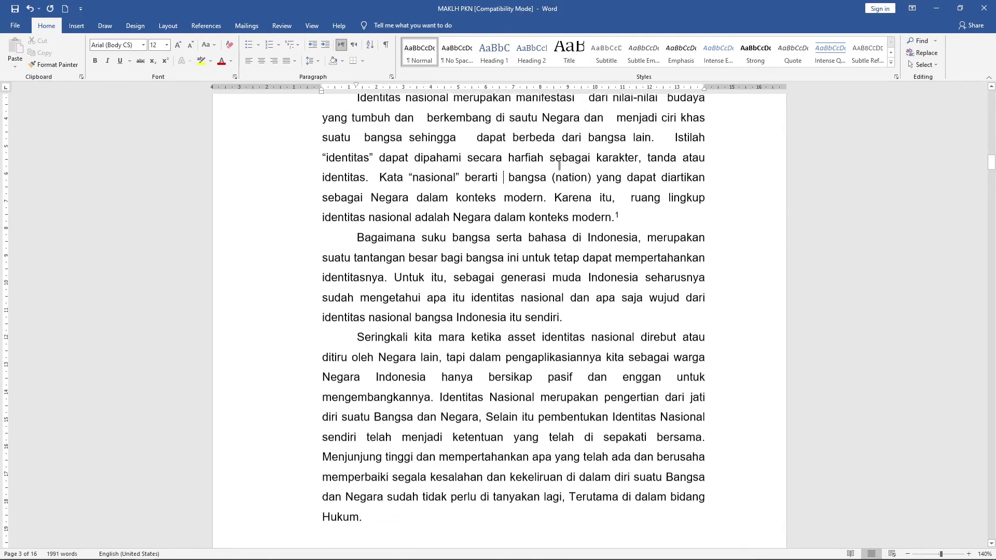
scroll(552, 169, up, 1)
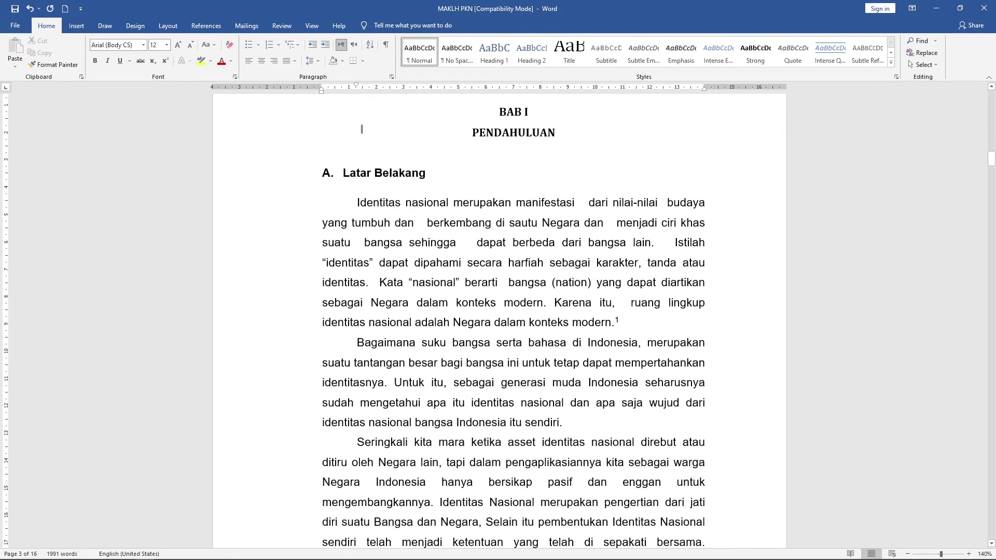
click(280, 26)
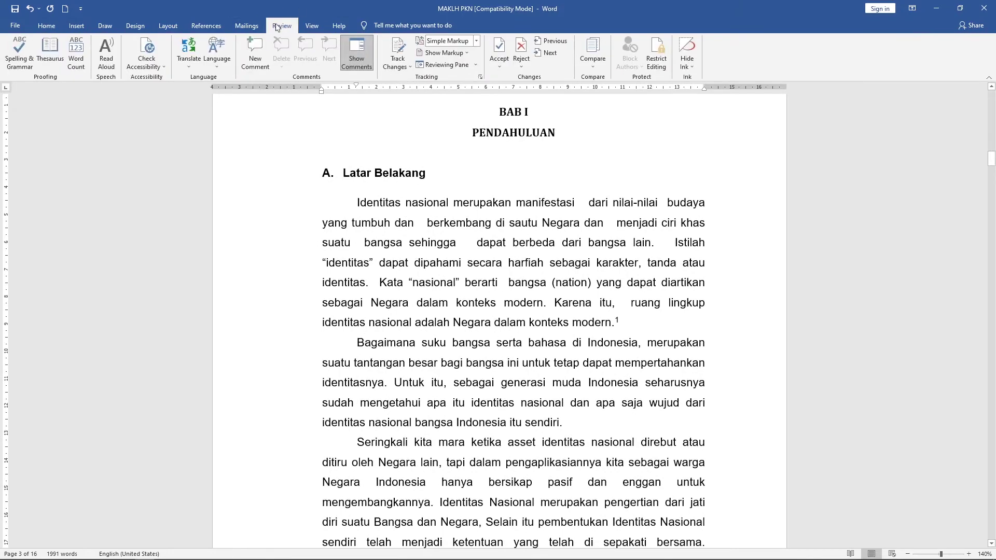
click(17, 58)
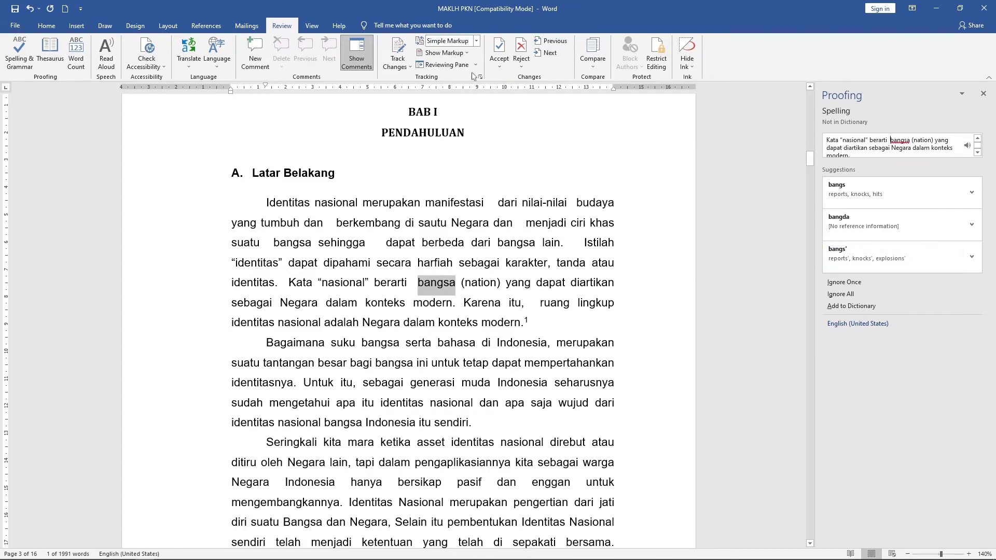
click(984, 94)
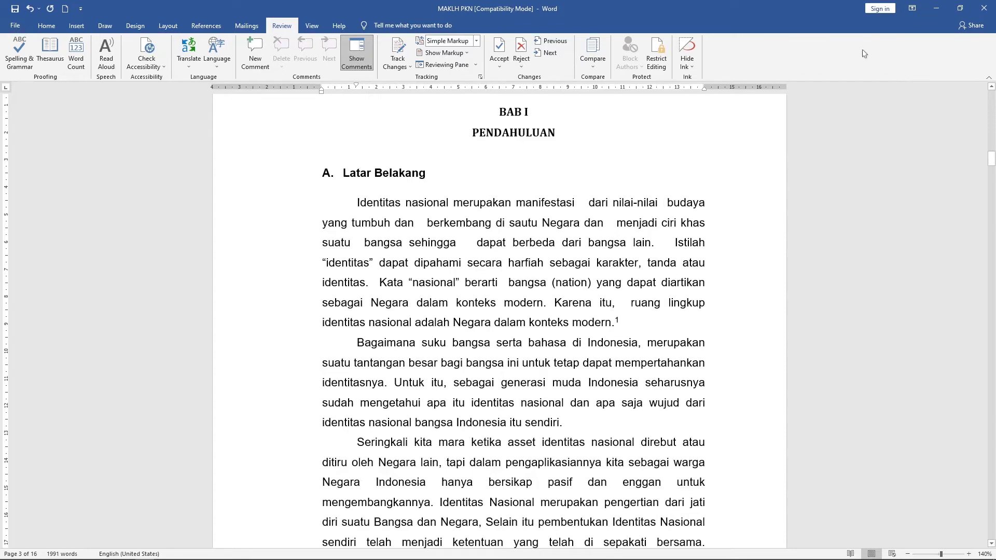
- Switch to Chrome, locate MAKLH PKN.docx in Google Drive and bring up its already opened Google Docs copy
mouse_move(165, 558)
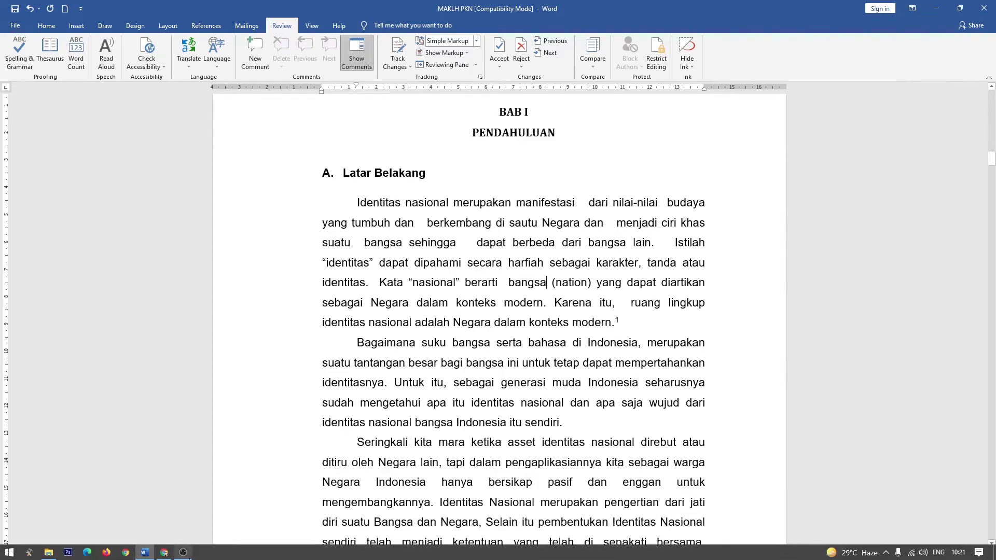
click(165, 554)
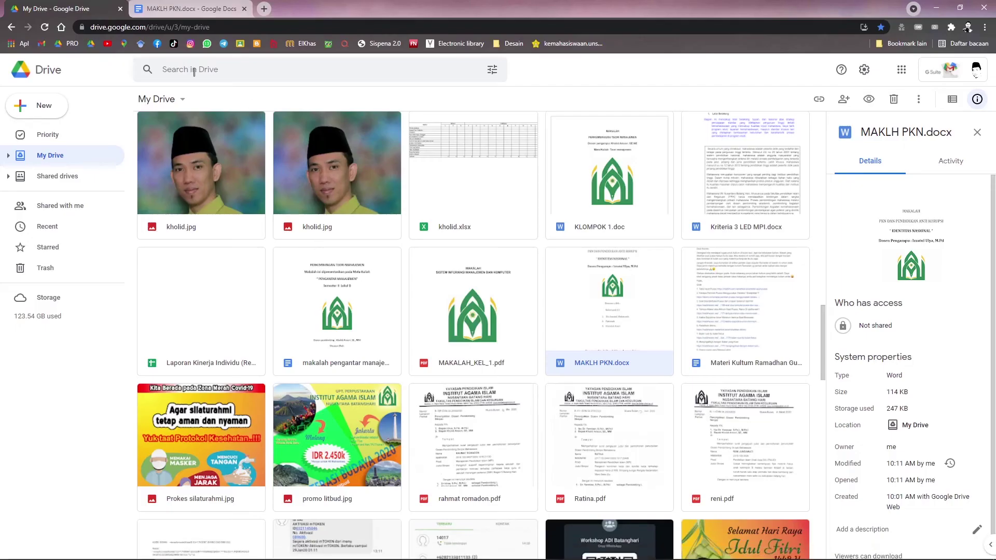
key(ctrl+Tab)
click(94, 14)
scroll(396, 203, down, 1)
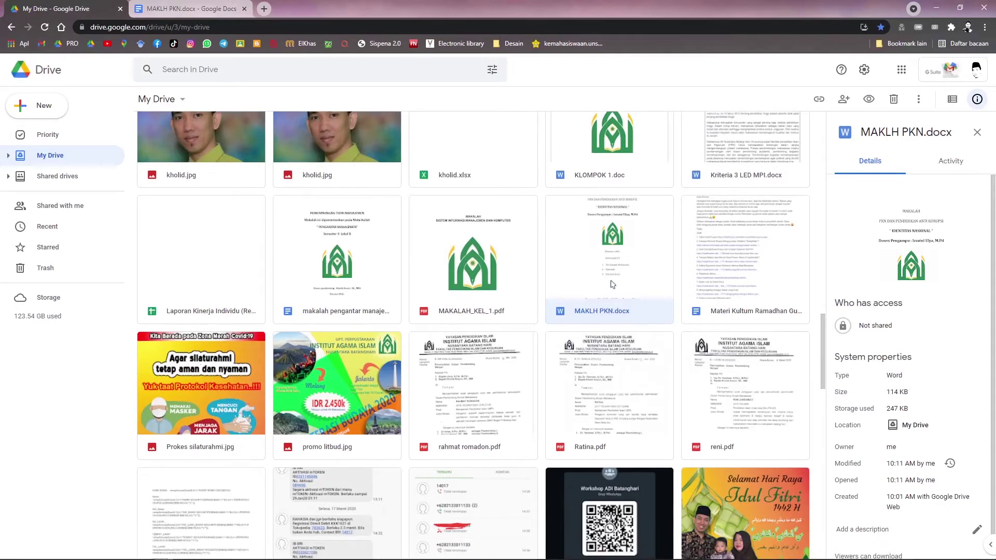
click(217, 10)
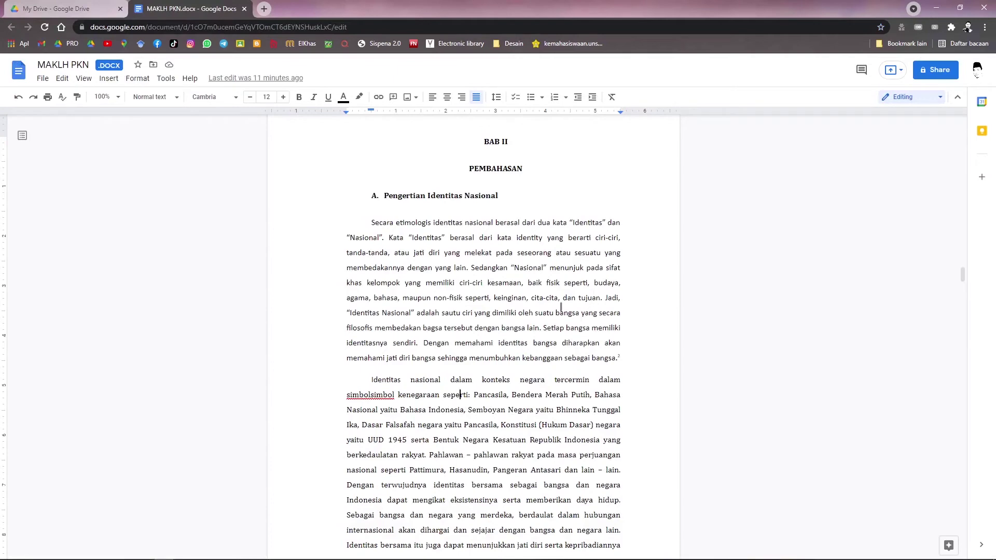
scroll(561, 307, up, 4)
scroll(560, 307, down, 4)
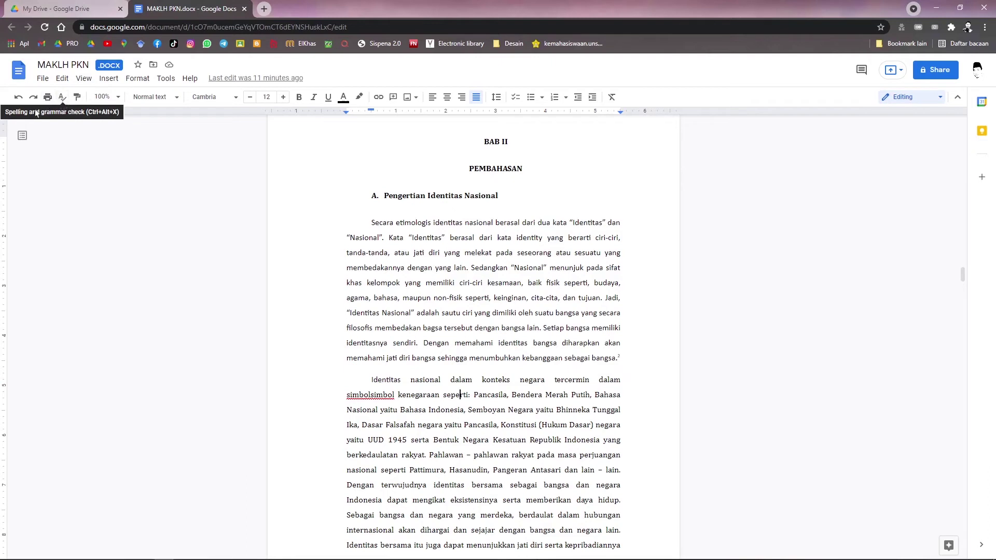
- Start the spelling and grammar check in the Google Docs copy and ignore the suggested change for "memengaruhi"
click(62, 98)
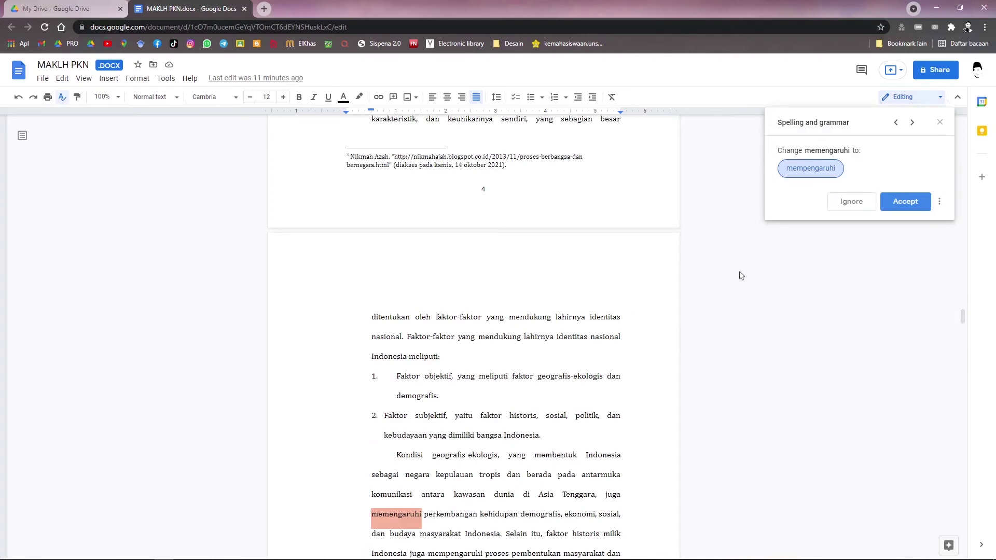
scroll(636, 242, up, 7)
scroll(636, 242, up, 9)
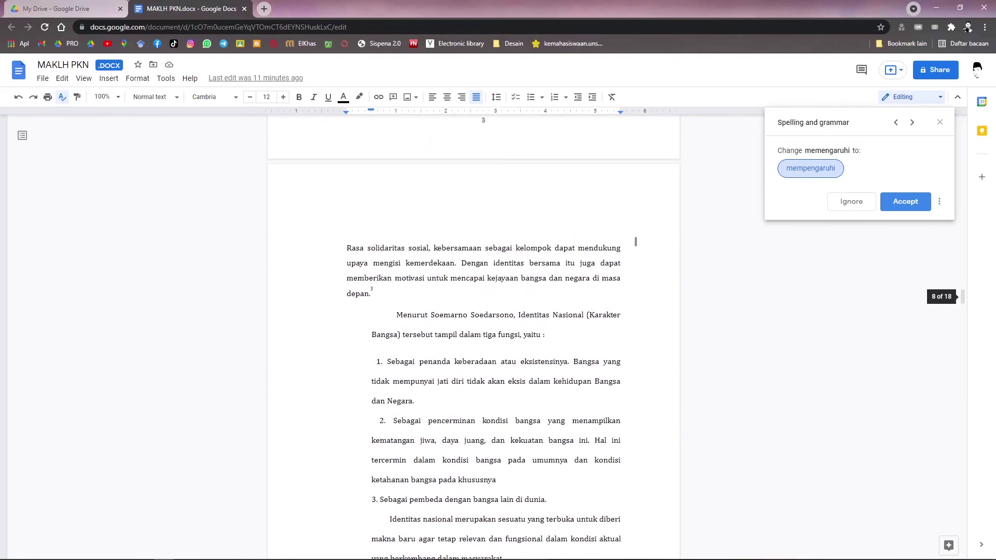
scroll(812, 182, up, 2)
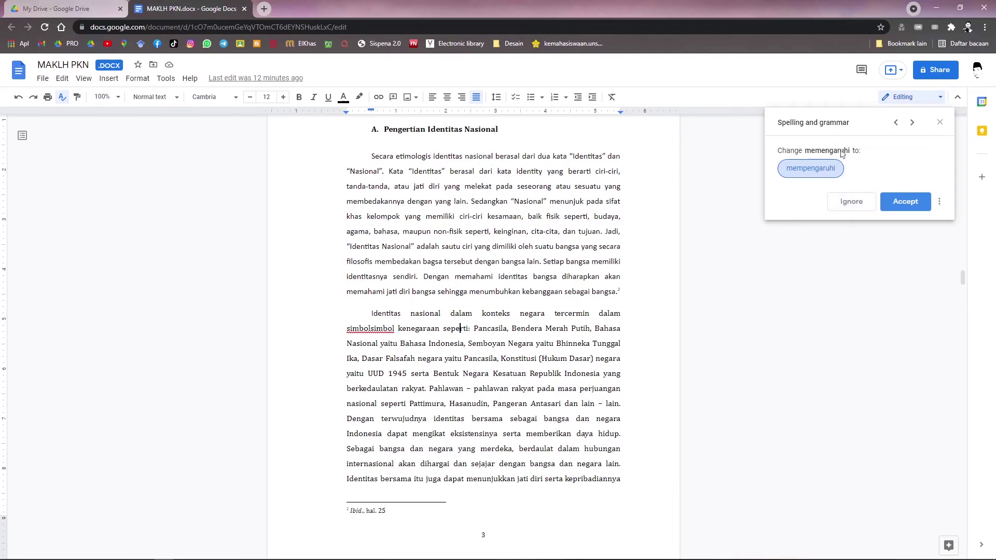
click(852, 203)
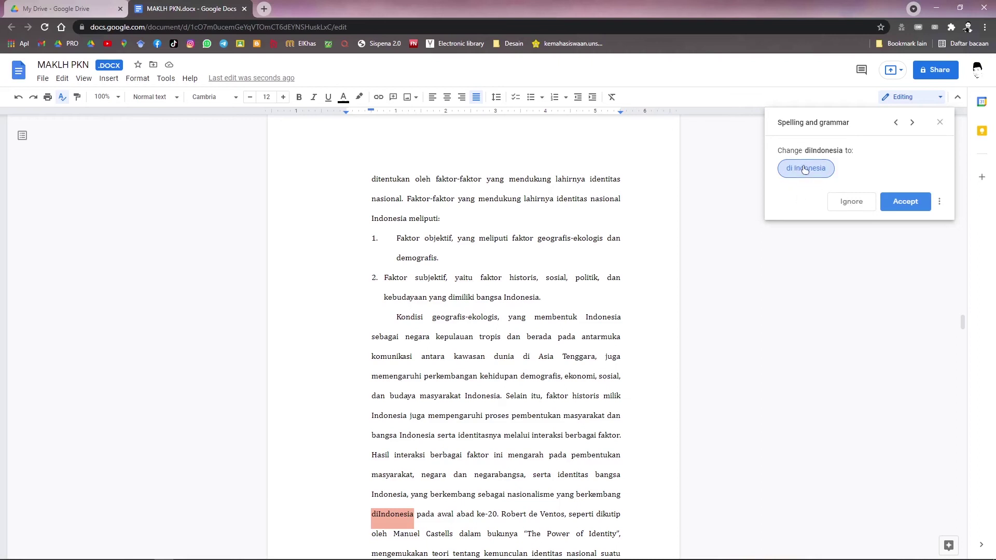
- Accept the corrections "di Indonesia" for "diIndonesia" and "Birokrasi" for "Biroraksi", and close the spelling check
click(905, 205)
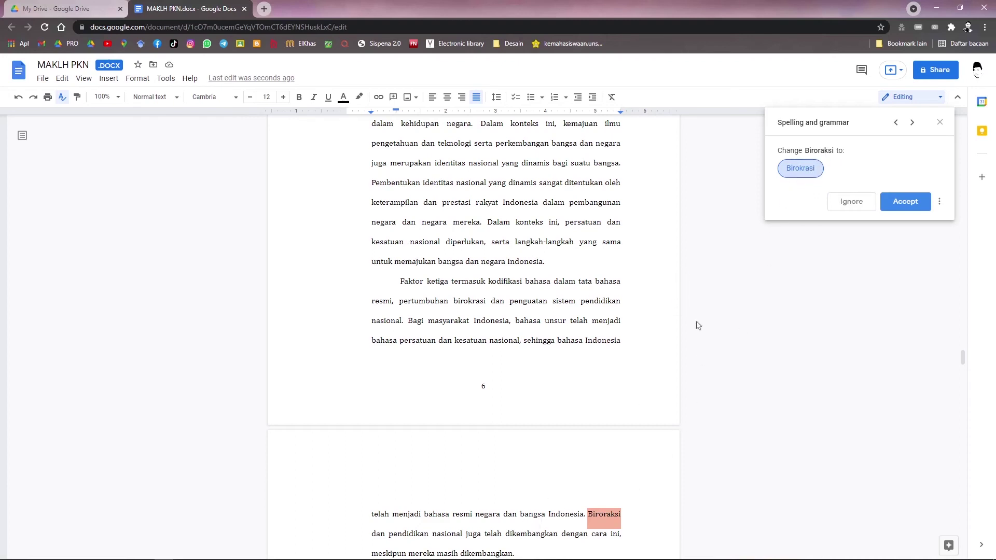
click(902, 204)
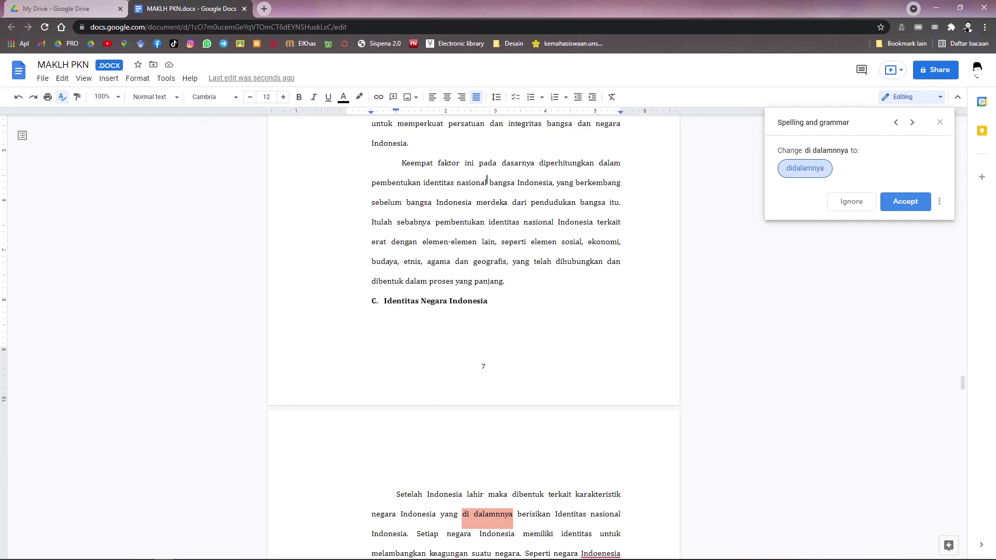
click(940, 122)
scroll(417, 294, down, 2)
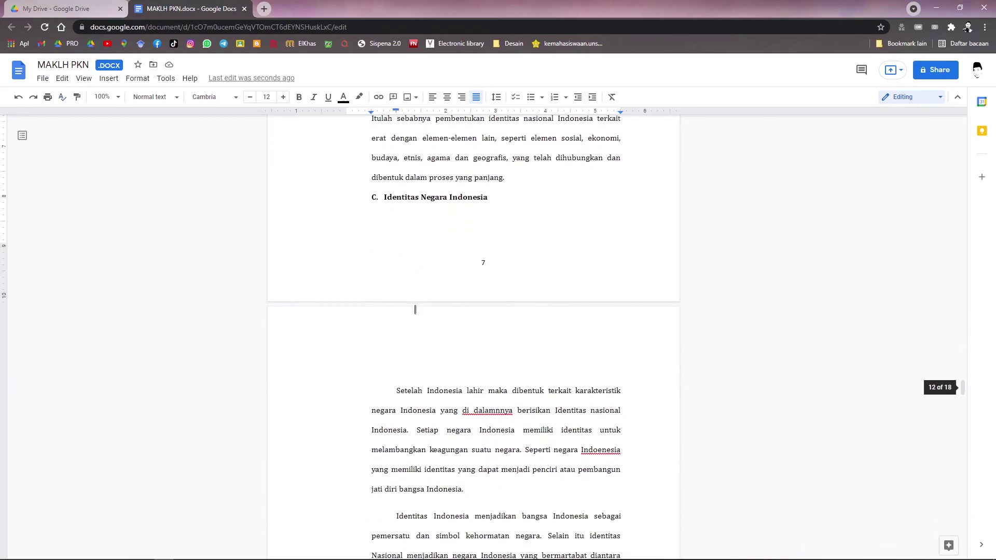